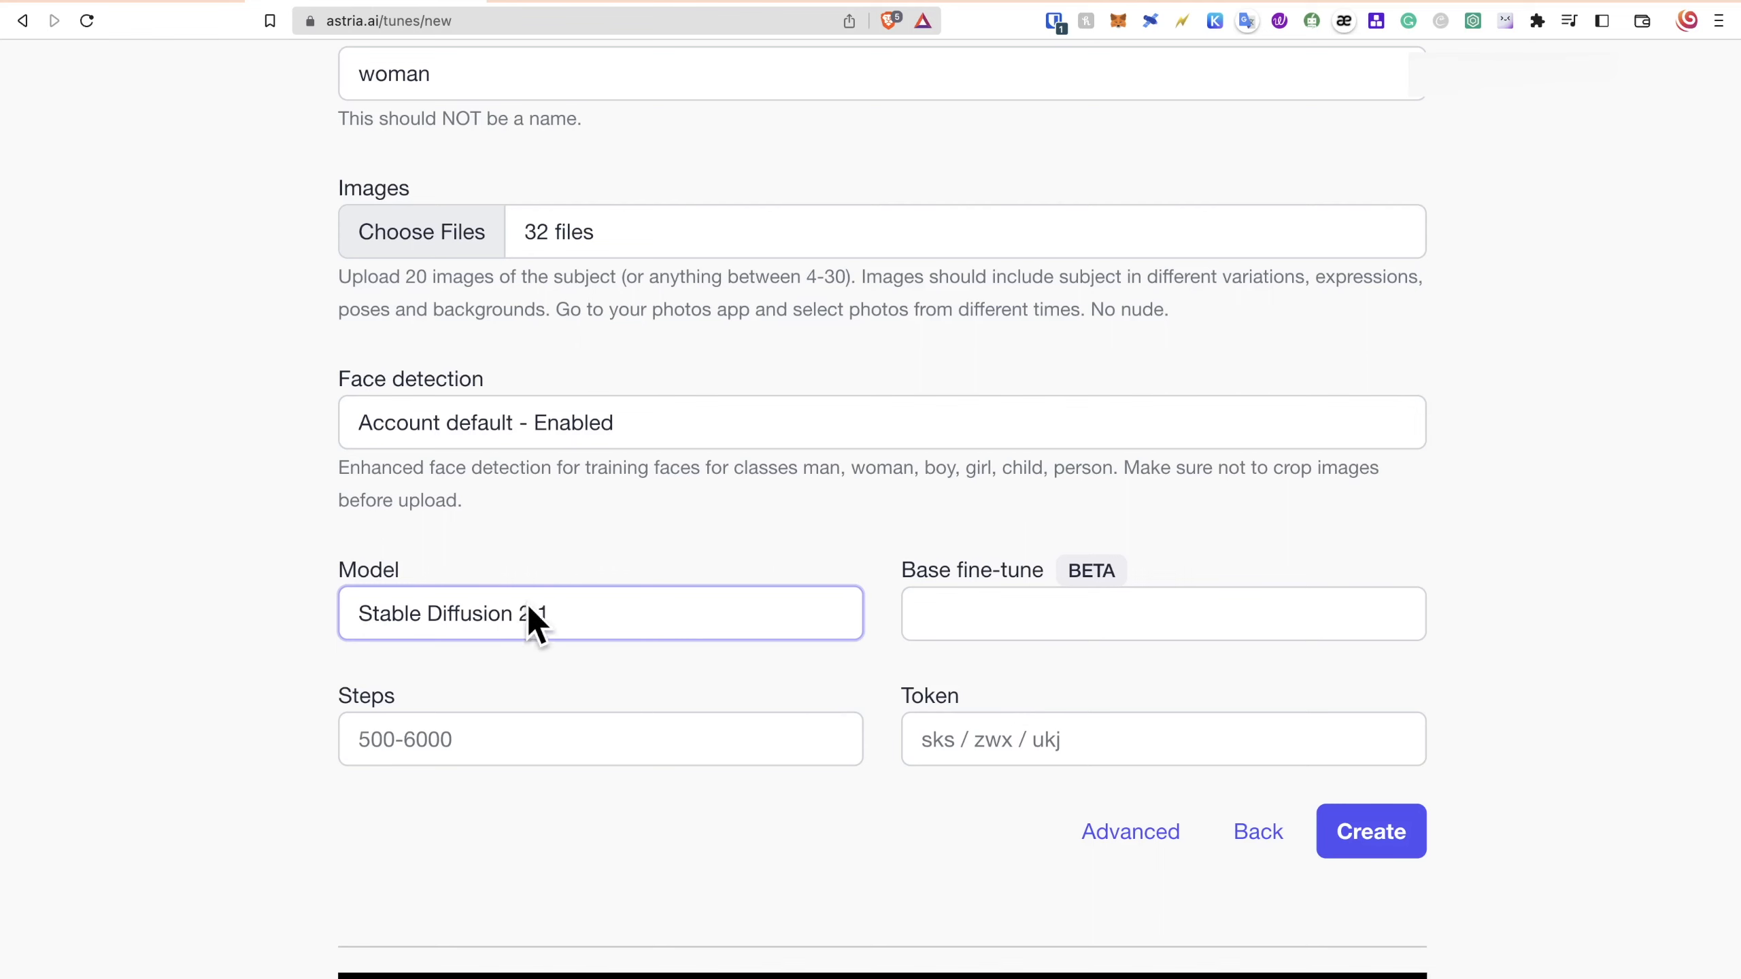
Step: Enter the subject's short name as the training token and create the woman fine-tune on Stable Diffusion 2.1
scroll(926, 739, down, 1)
click(926, 717)
scroll(1043, 729, down, 3)
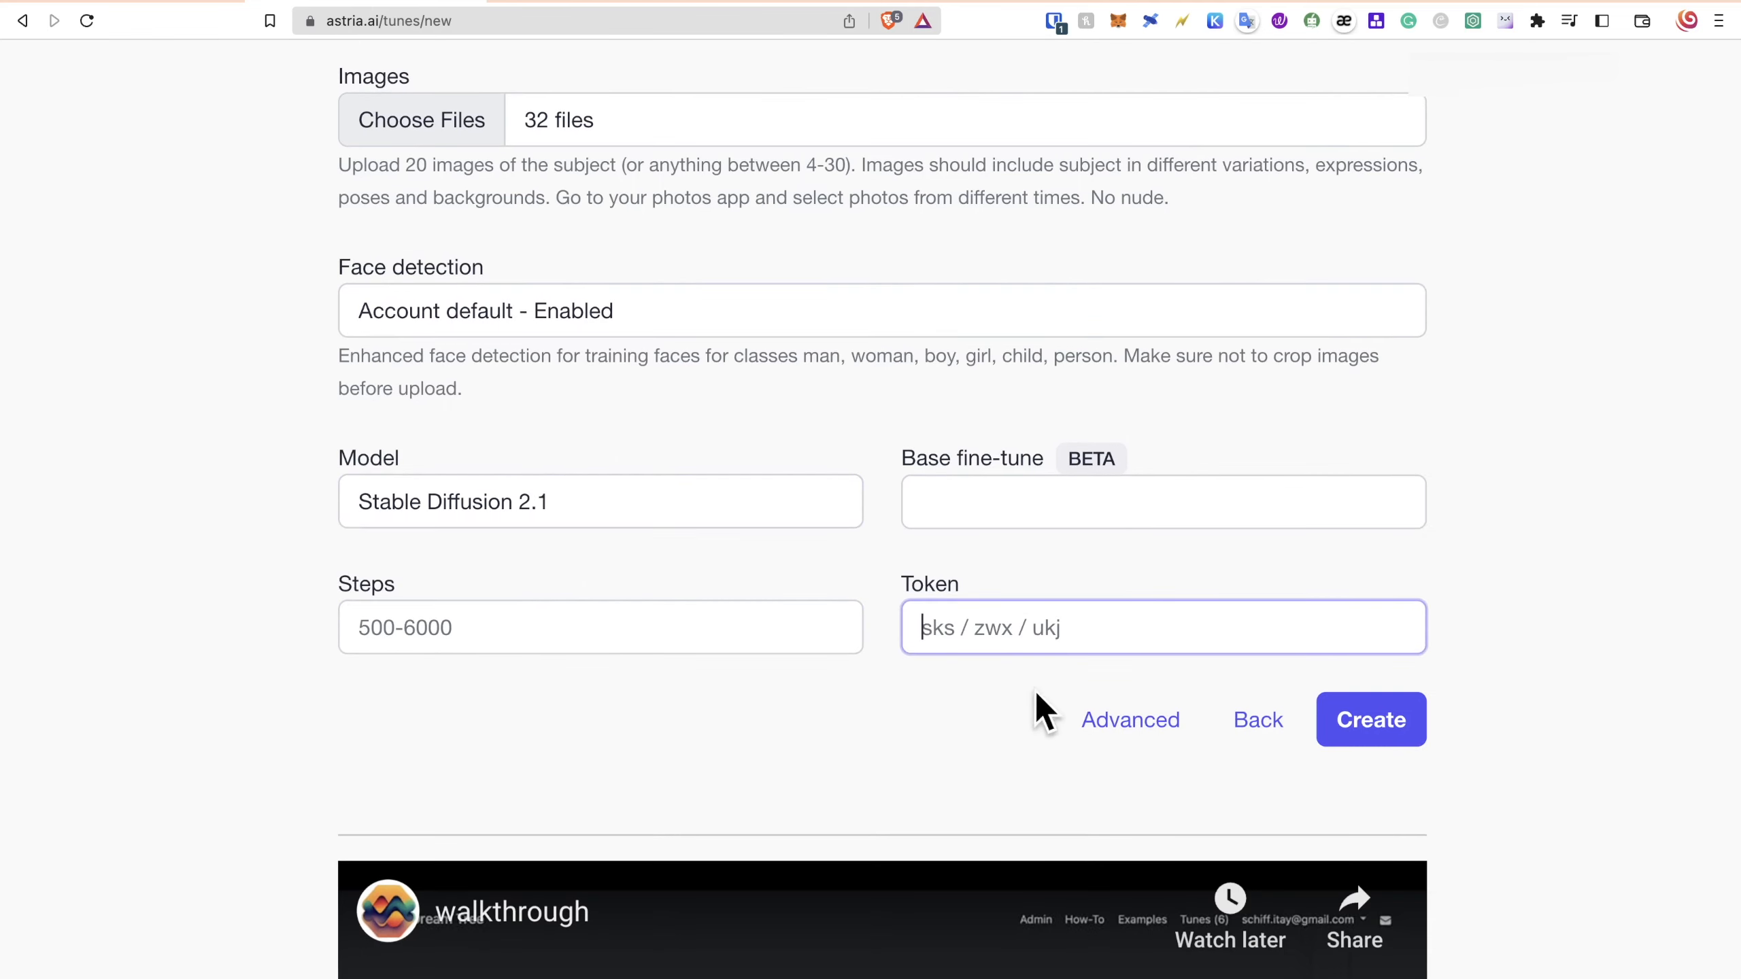
scroll(974, 582, up, 1)
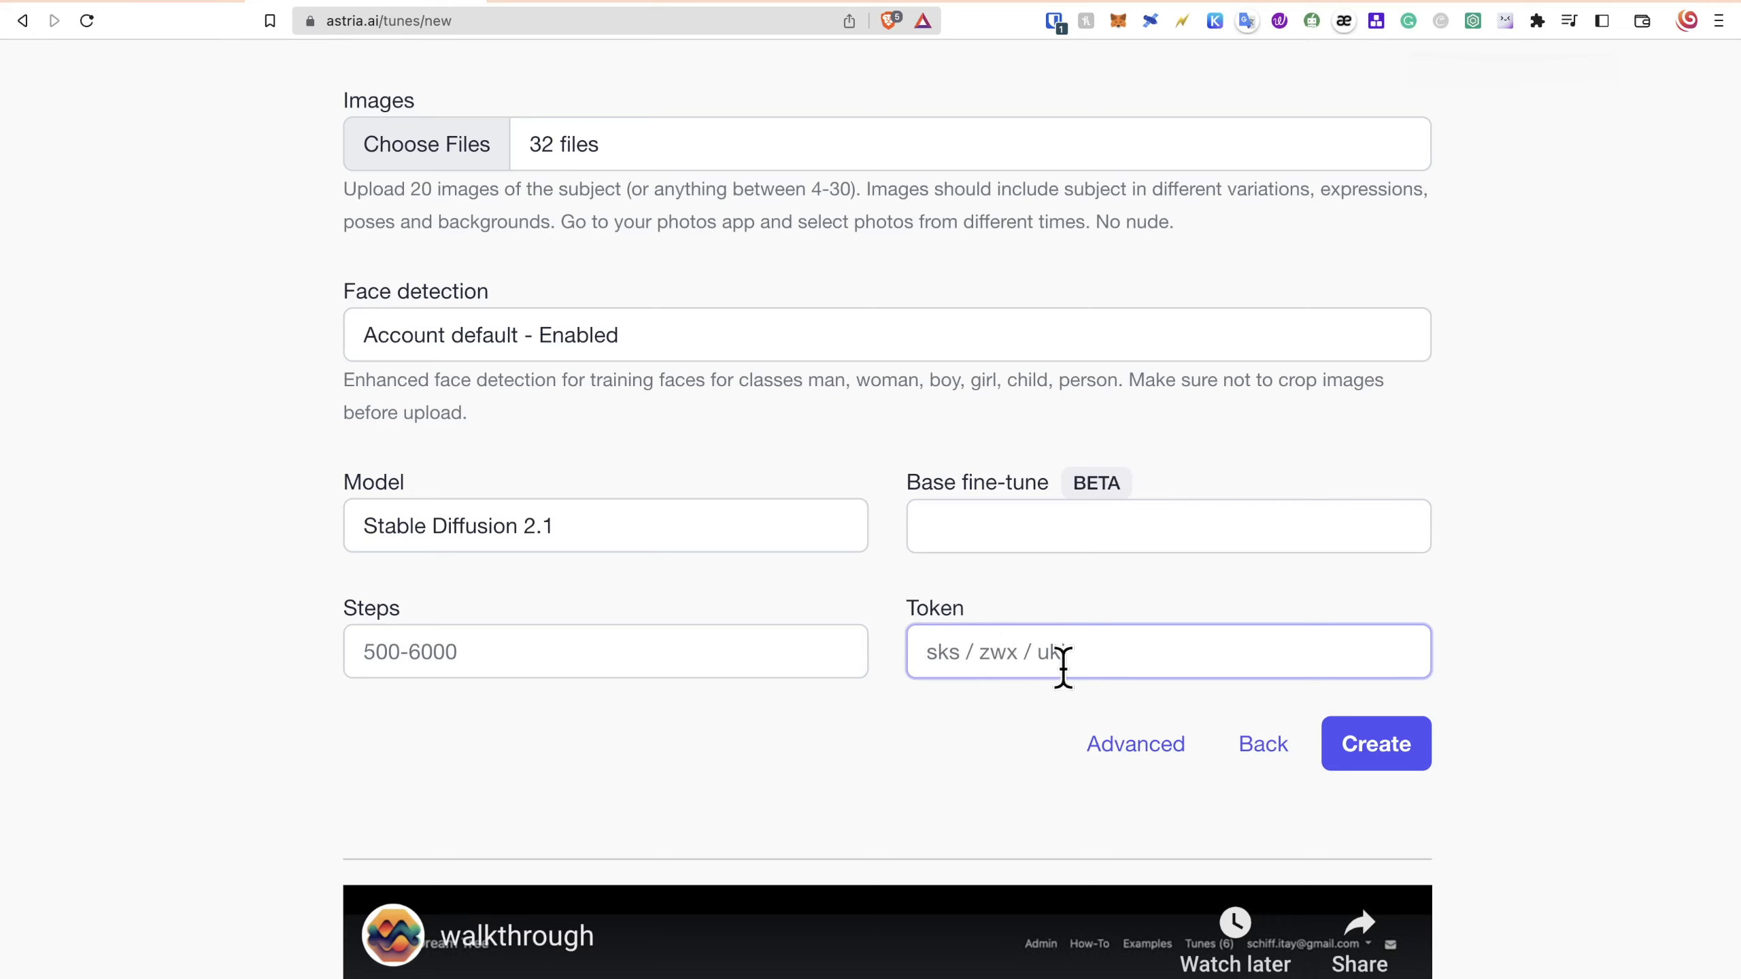
text(kat)
scroll(1412, 702, down, 1)
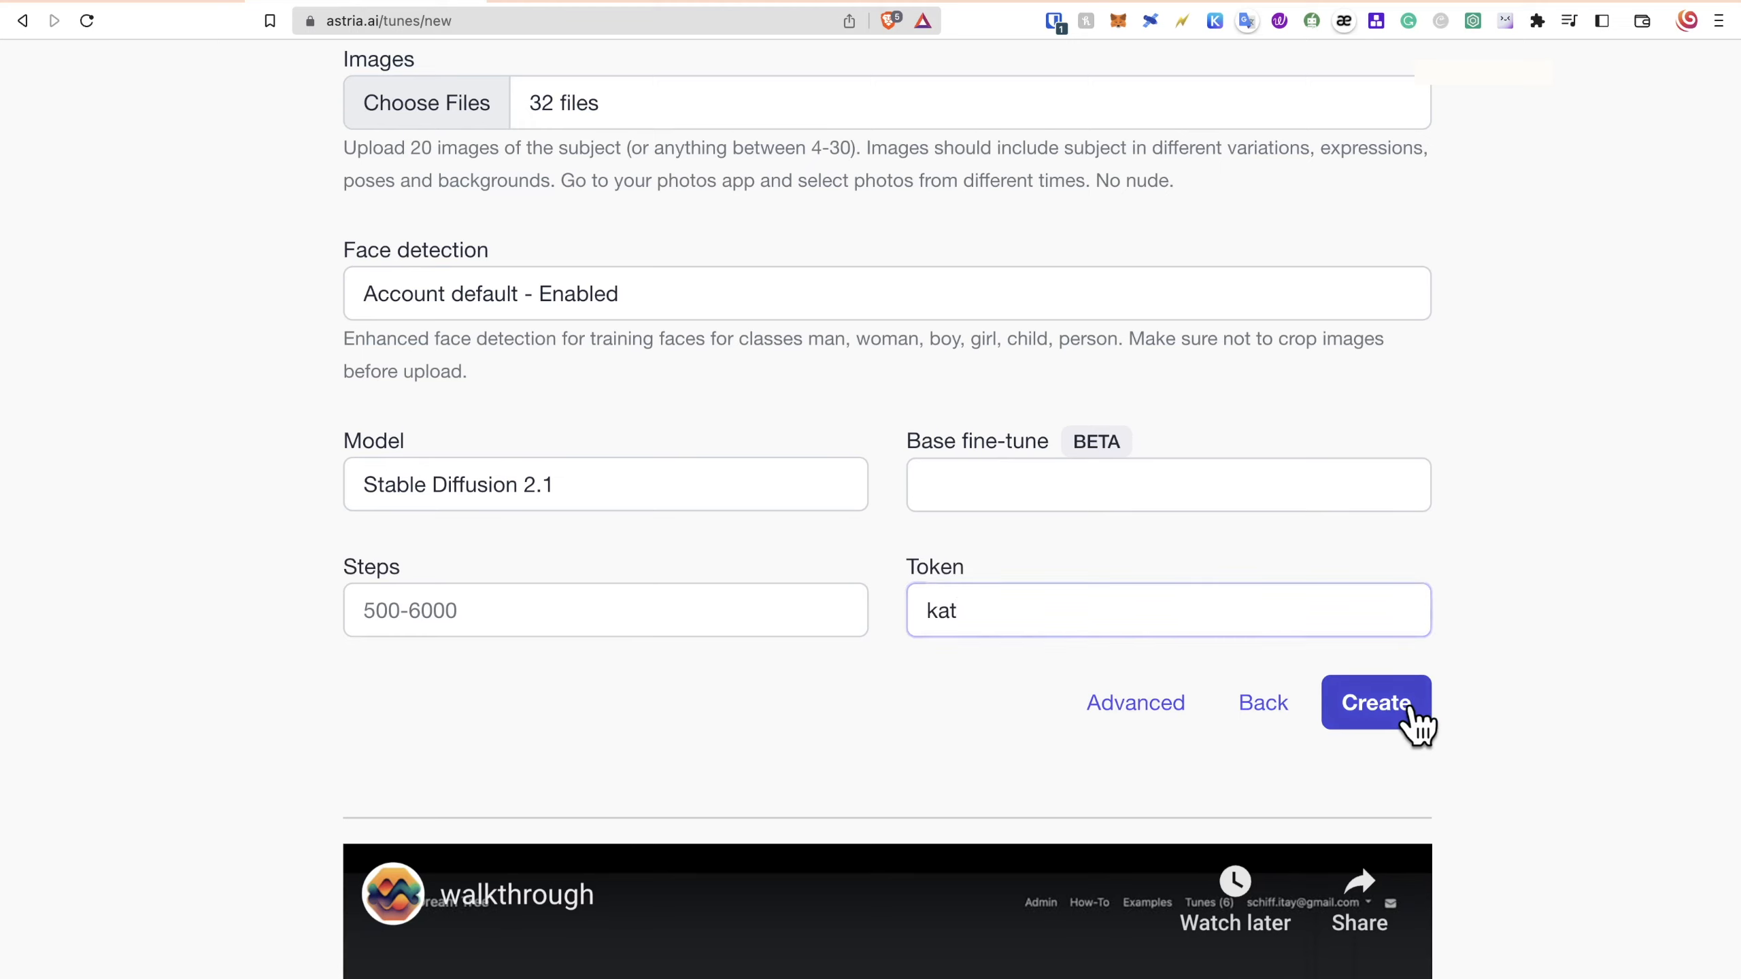
click(1412, 703)
Step: Examine the images generated with the tune under each of its prompts, including the white feather fashion close-ups
scroll(1412, 703, down, 5)
scroll(1412, 707, down, 7)
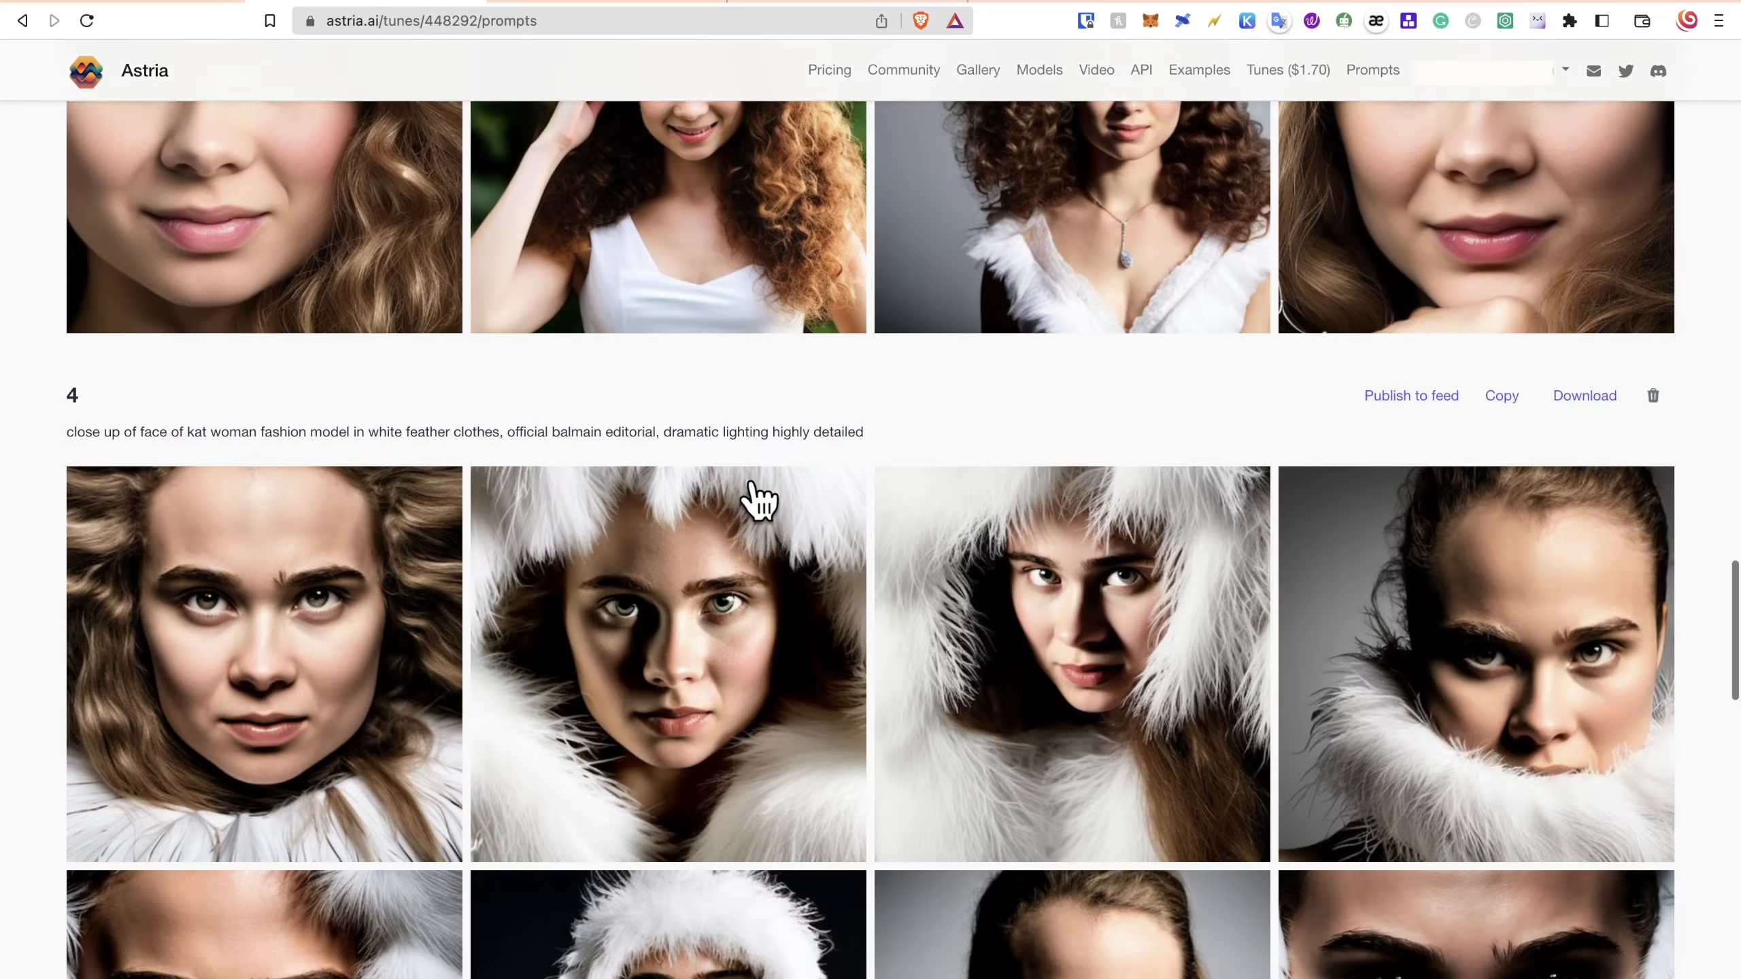
scroll(768, 583, down, 3)
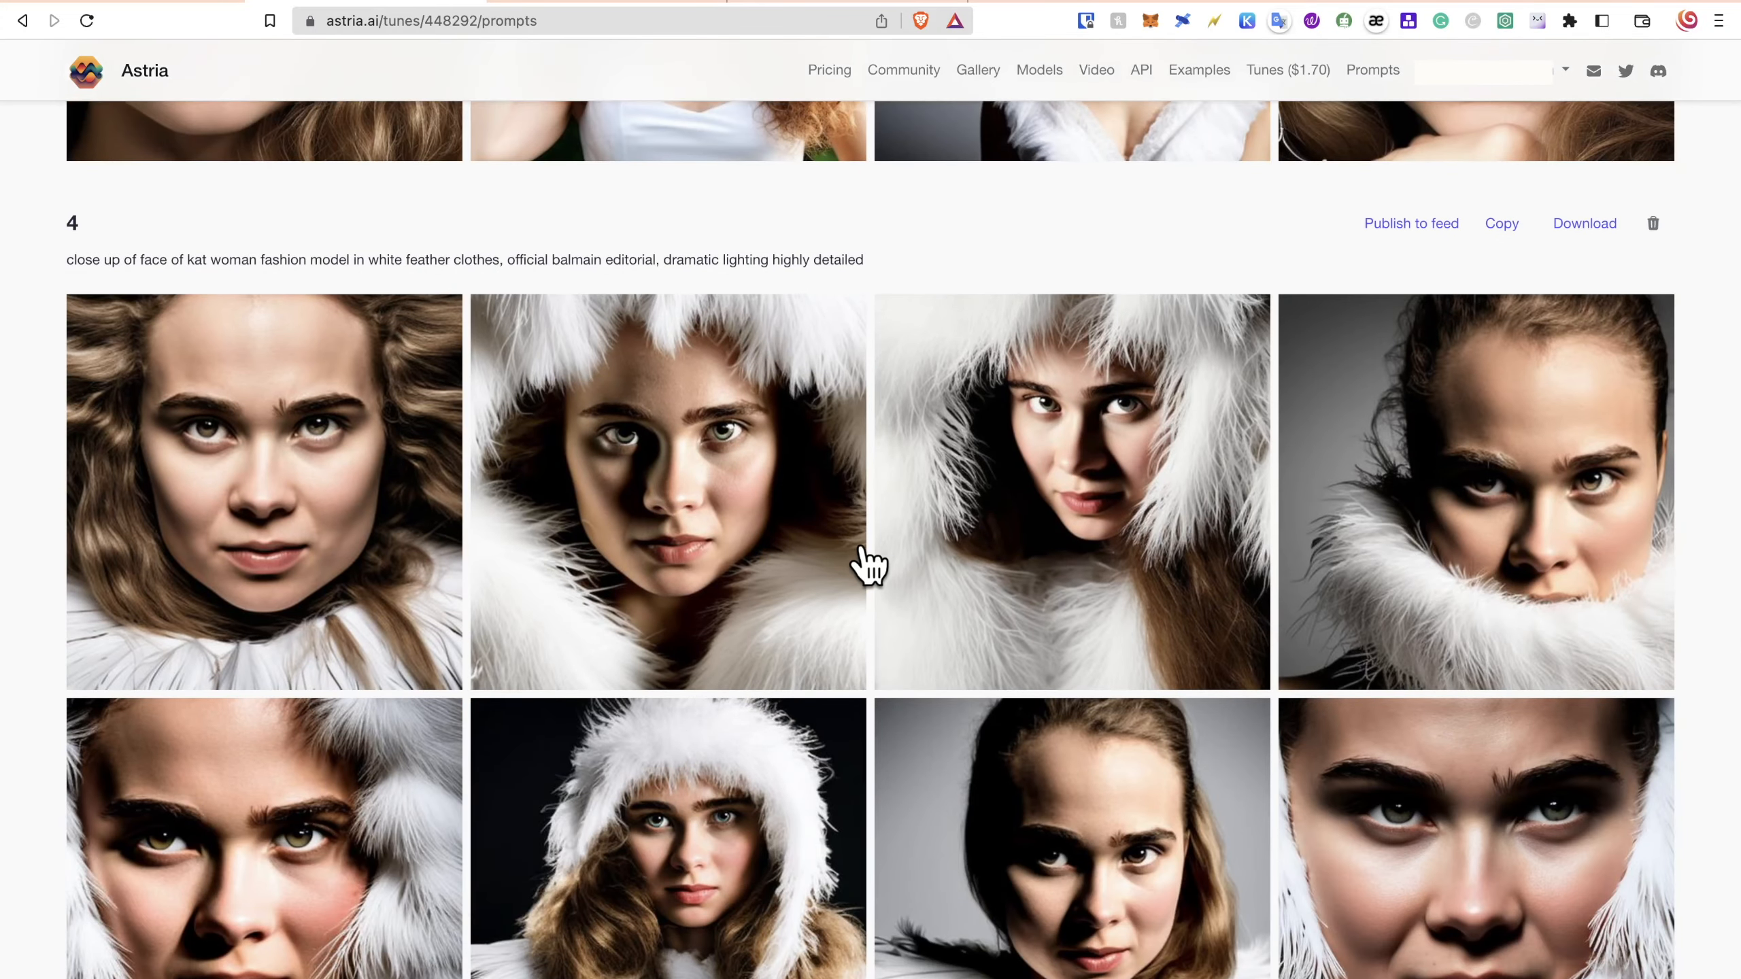
scroll(802, 546, down, 4)
scroll(822, 549, up, 20)
scroll(865, 563, up, 10)
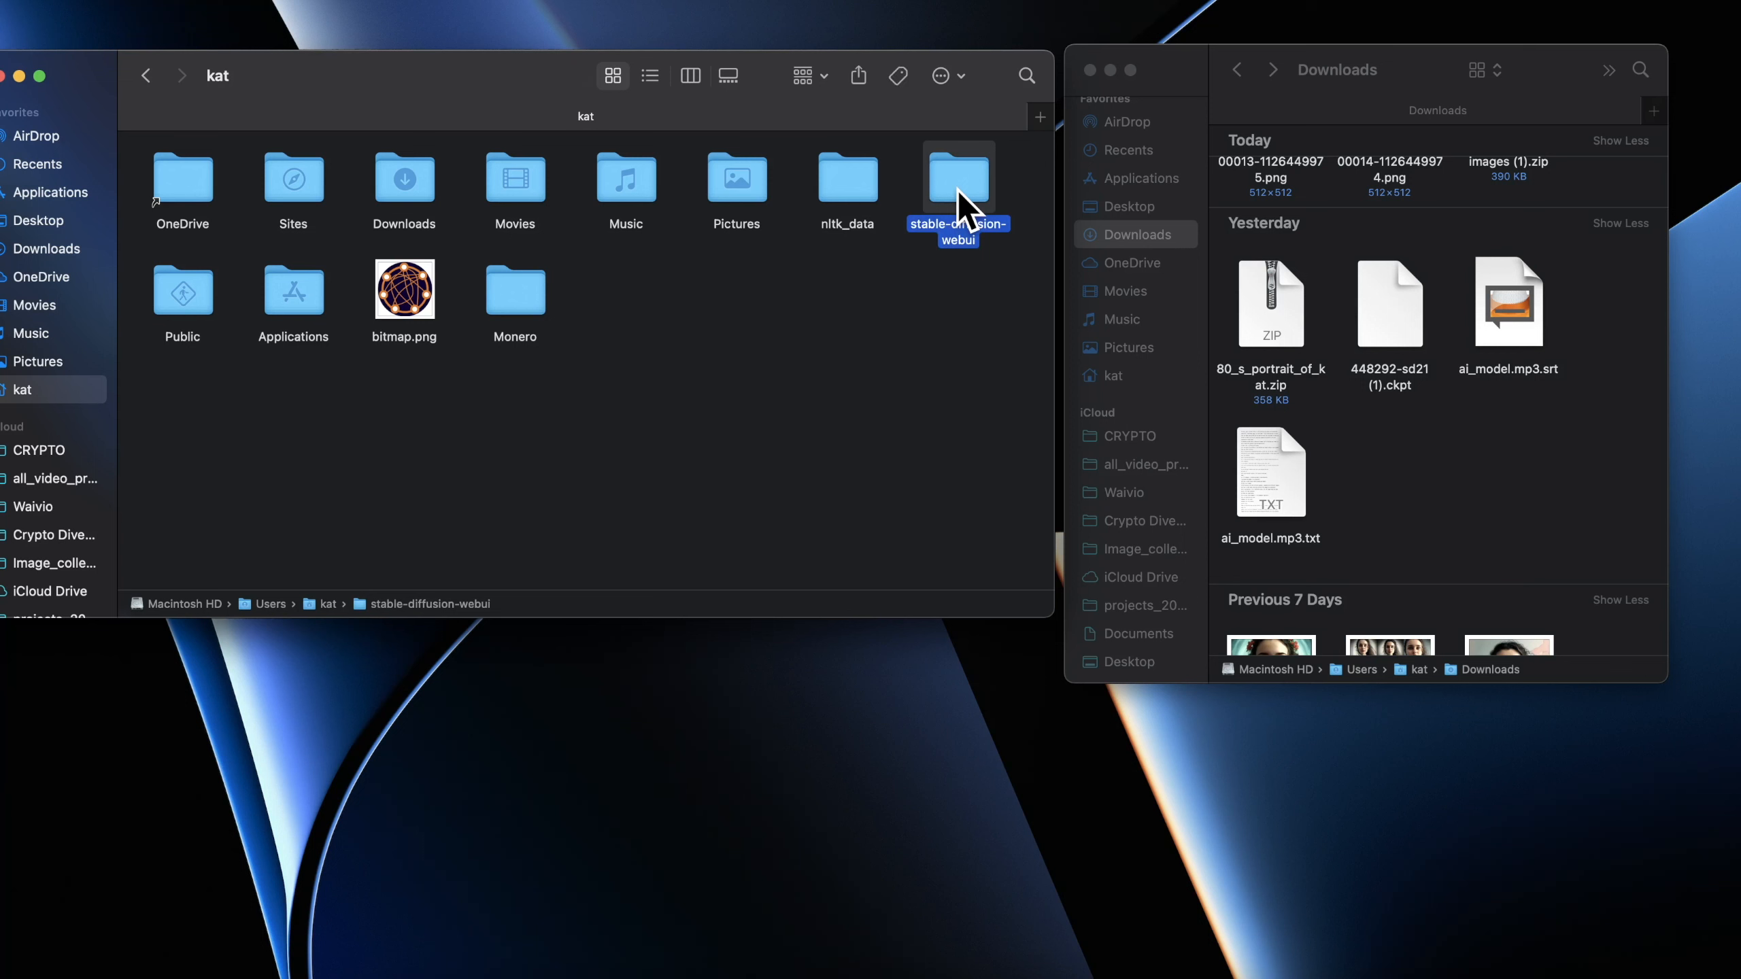
Step: Move 448292-sd21 (1).ckpt from Downloads into the models/Stable-diffusion folder inside stable-diffusion-webui
double_click(957, 188)
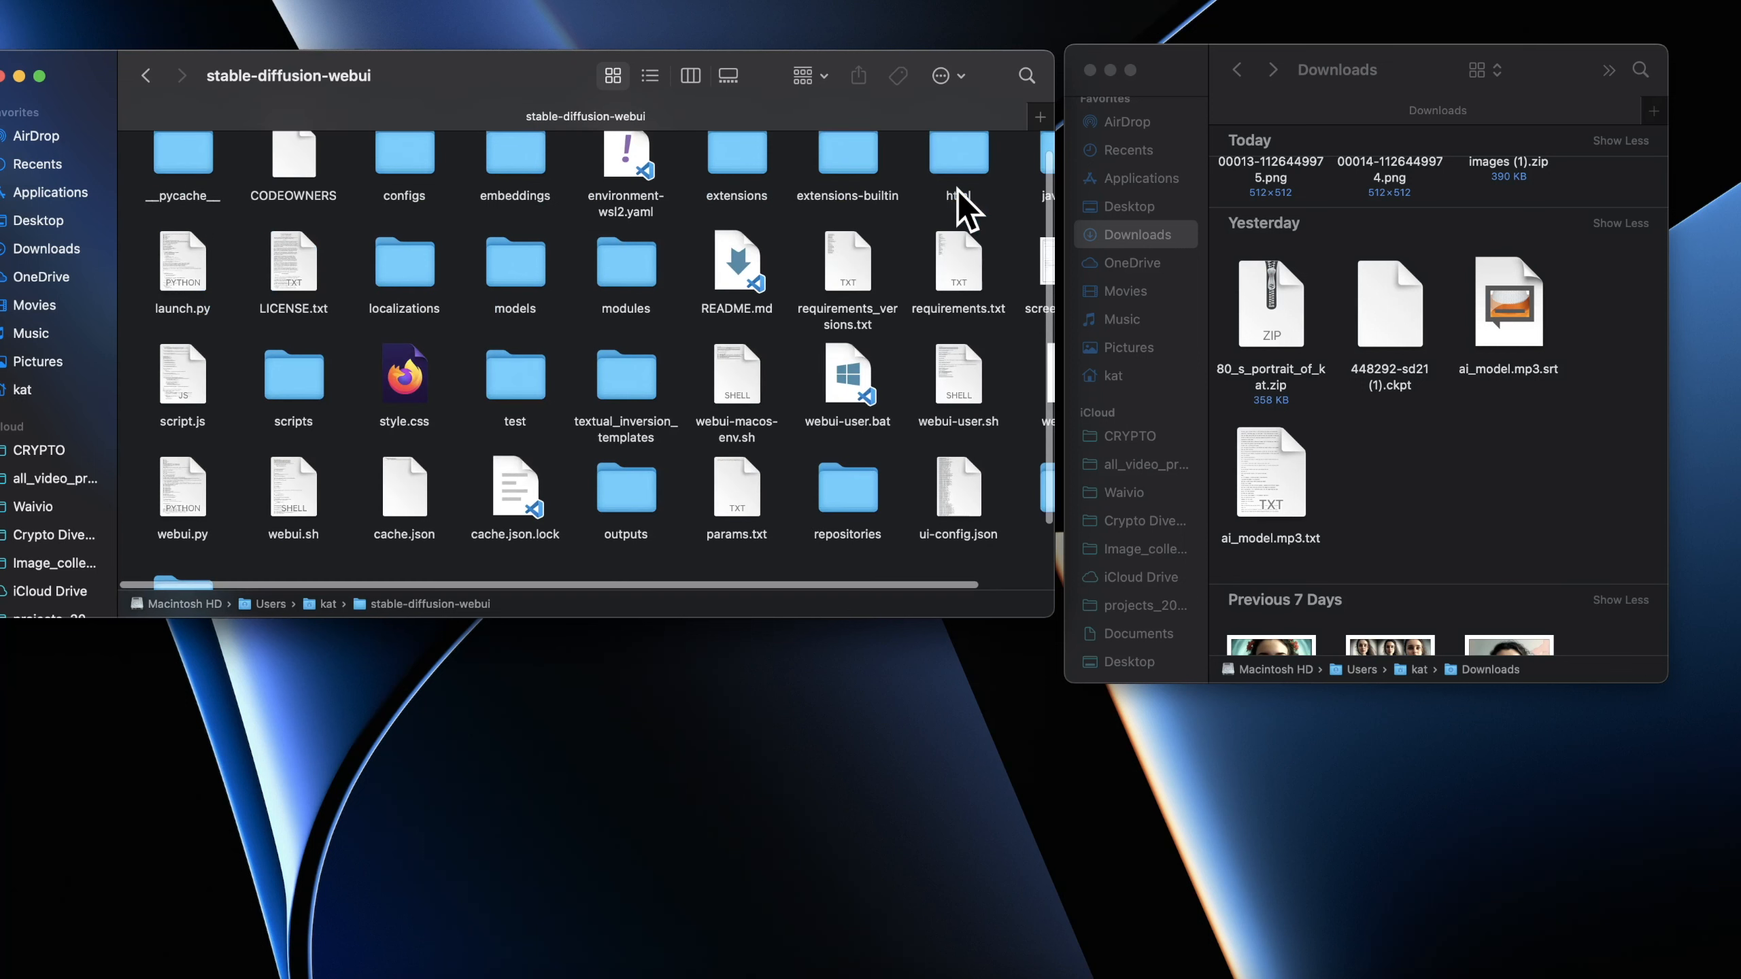
double_click(518, 281)
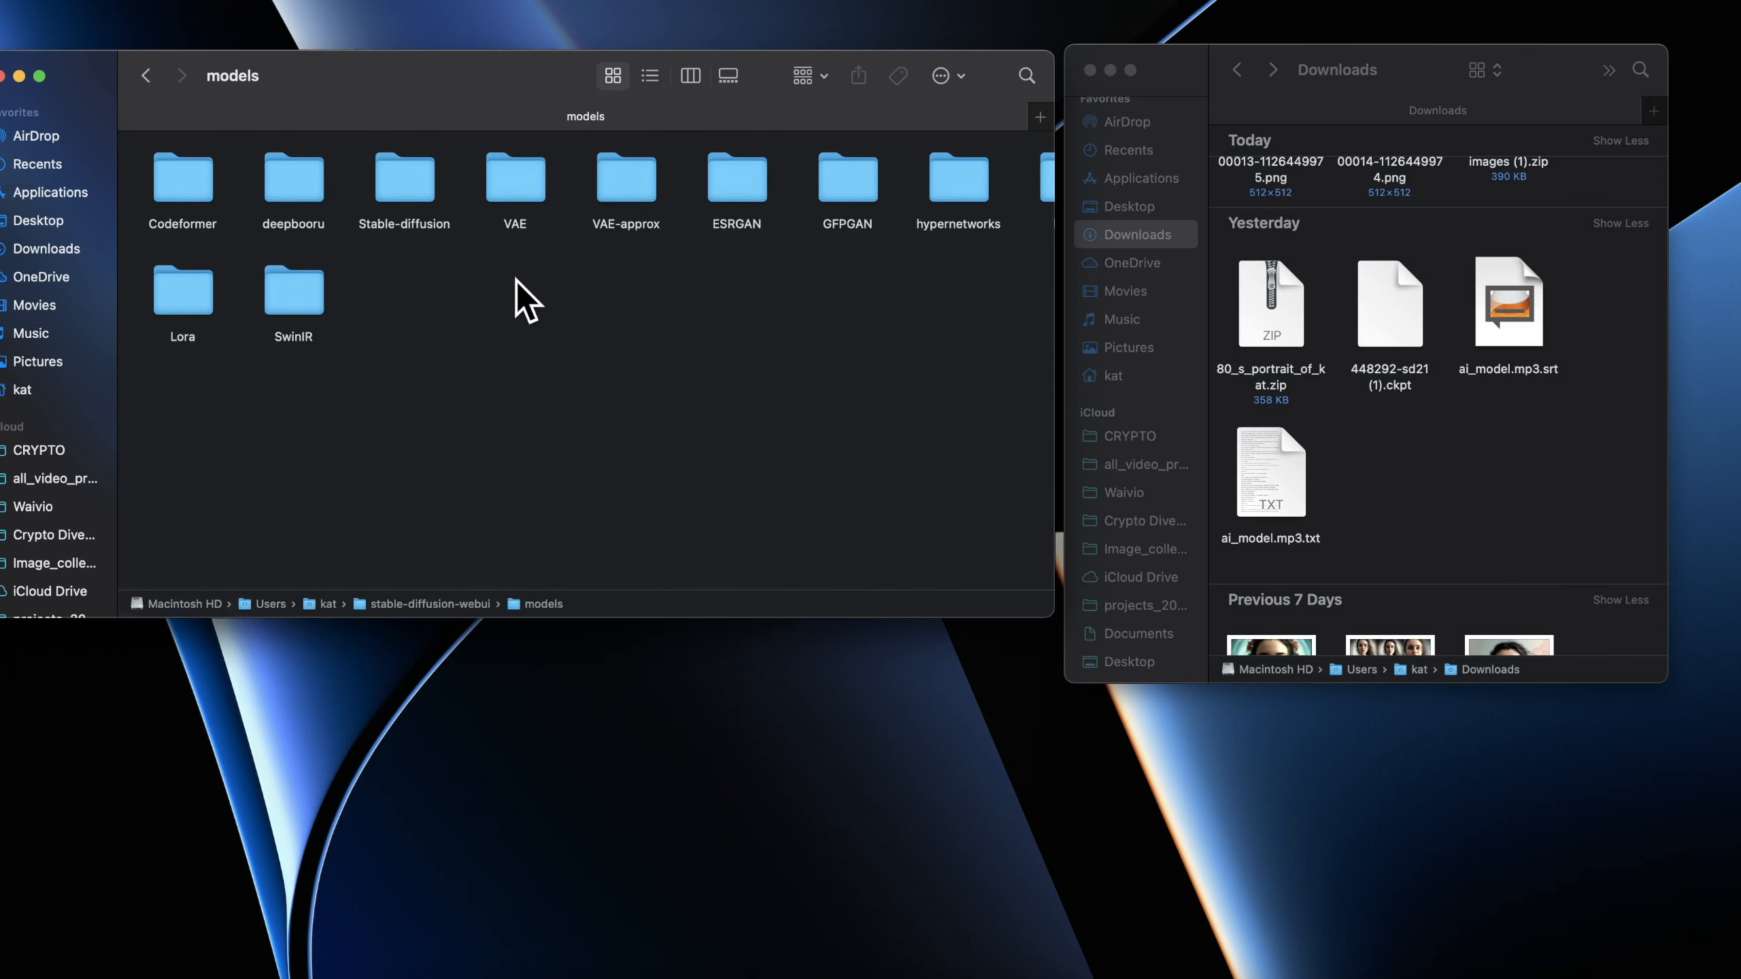
double_click(409, 198)
drag(1390, 305, 417, 268)
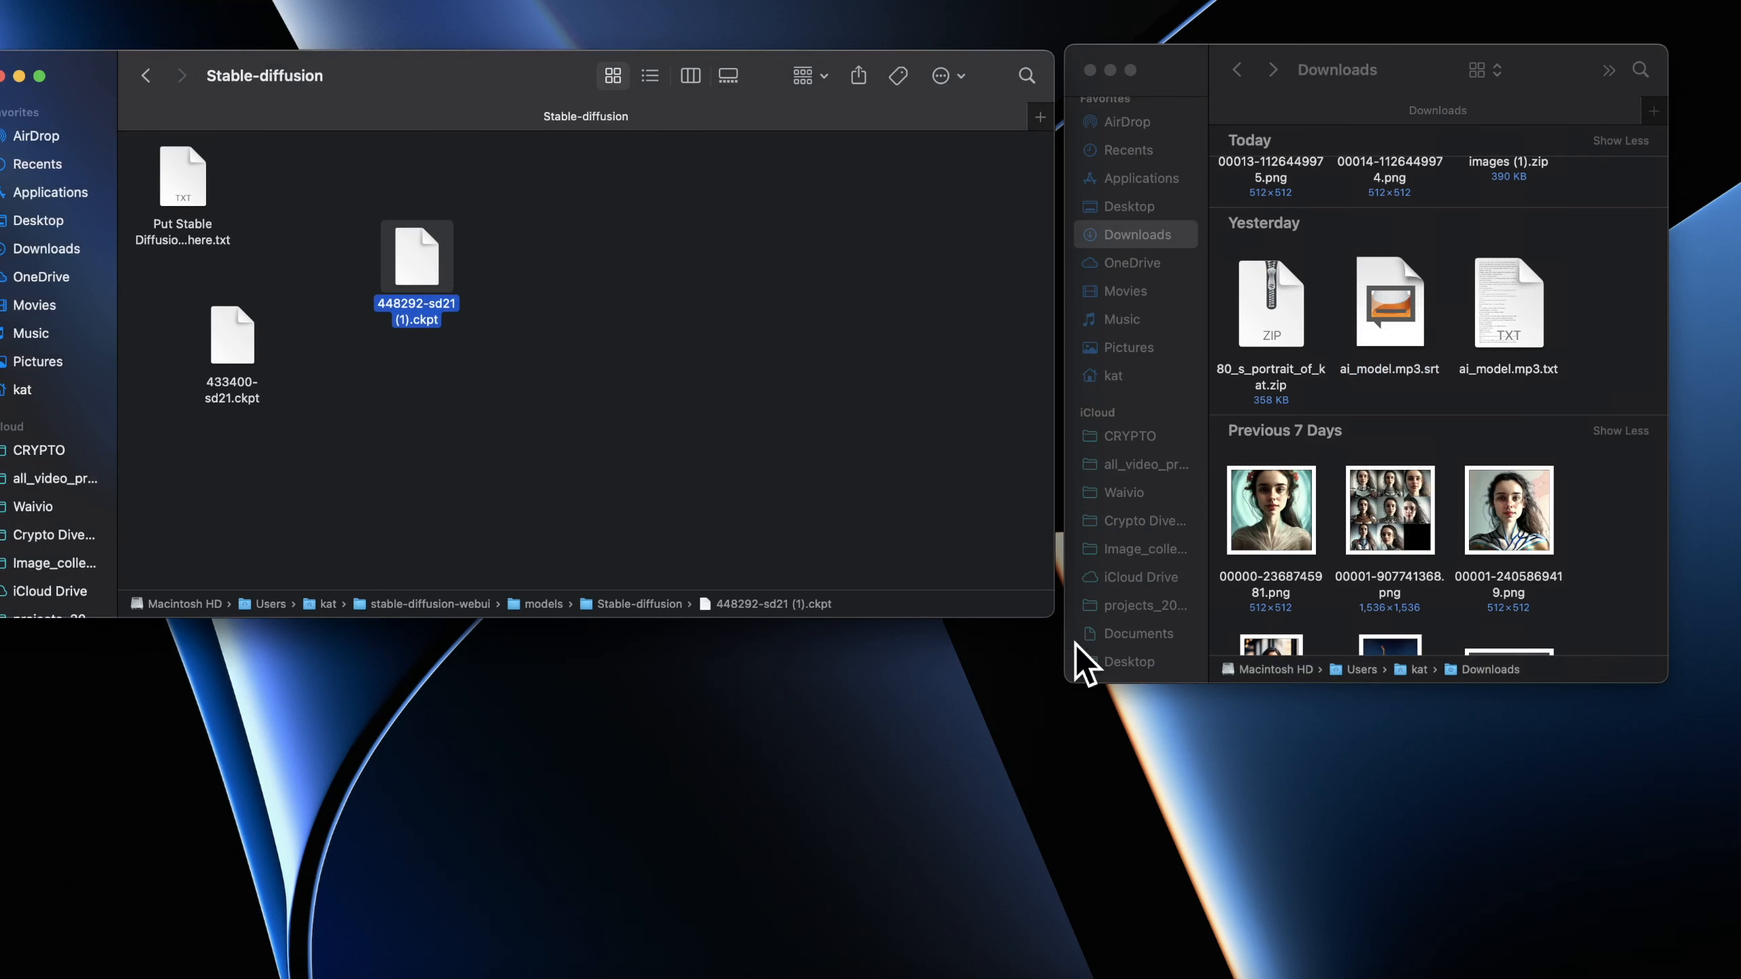
key(super+space)
text(termi)
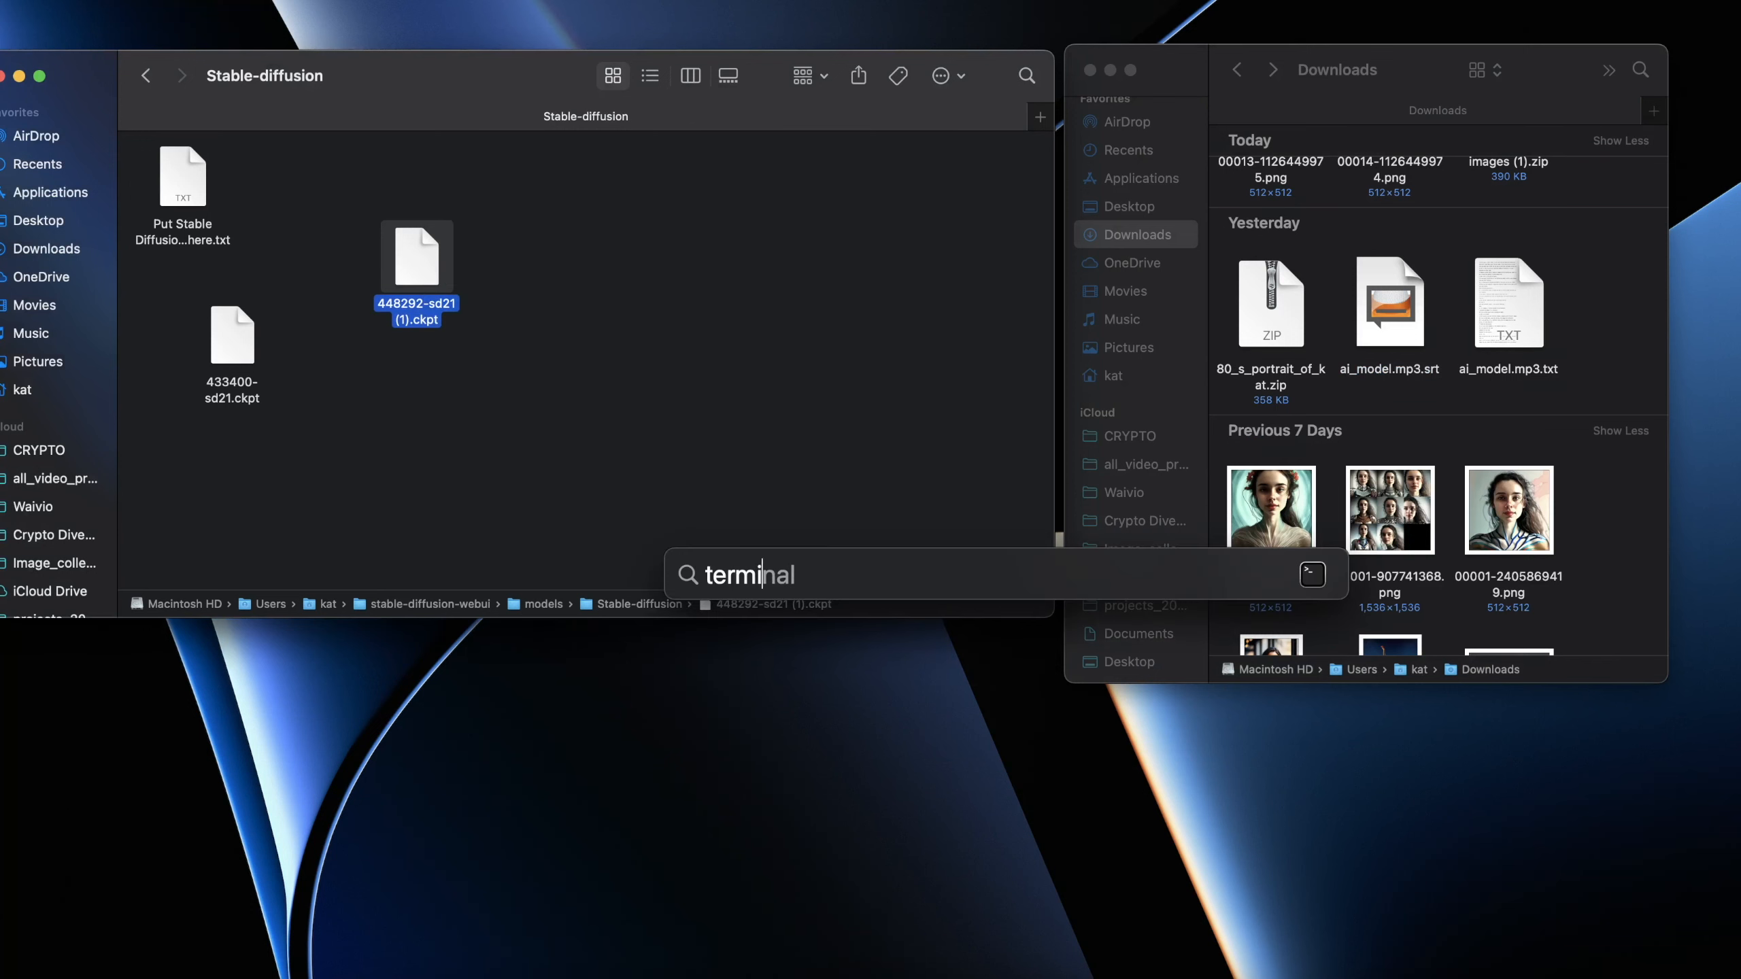
key(Return)
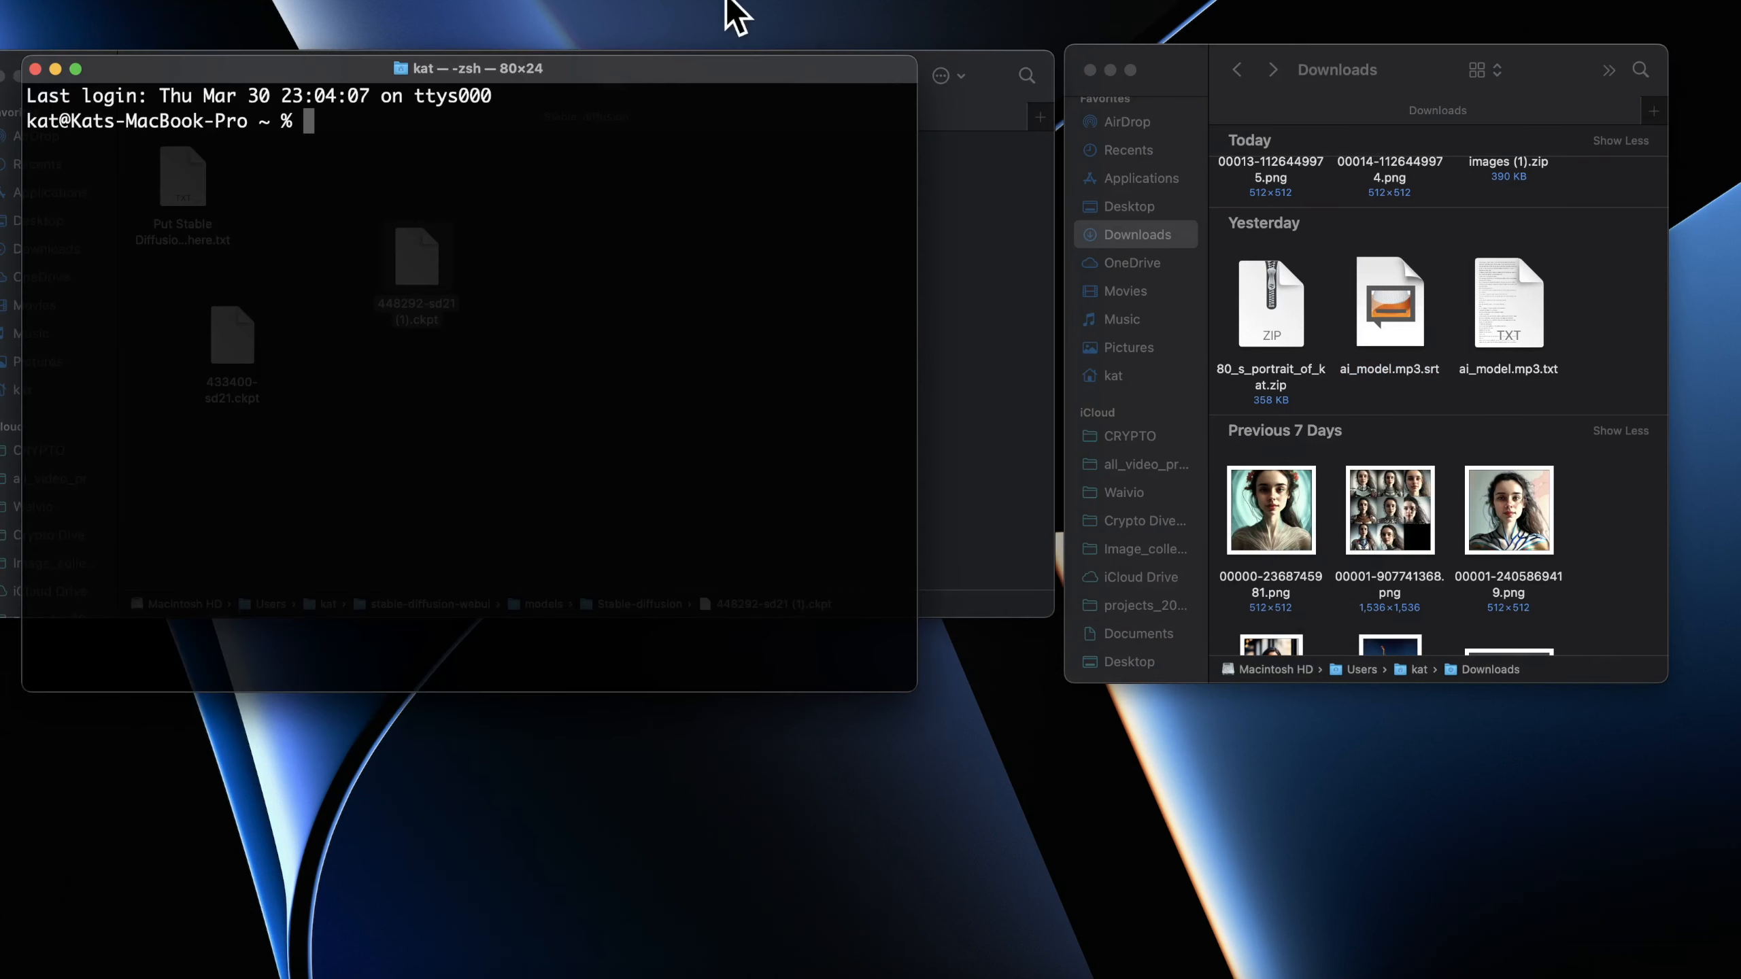
key(super+v)
key(Return)
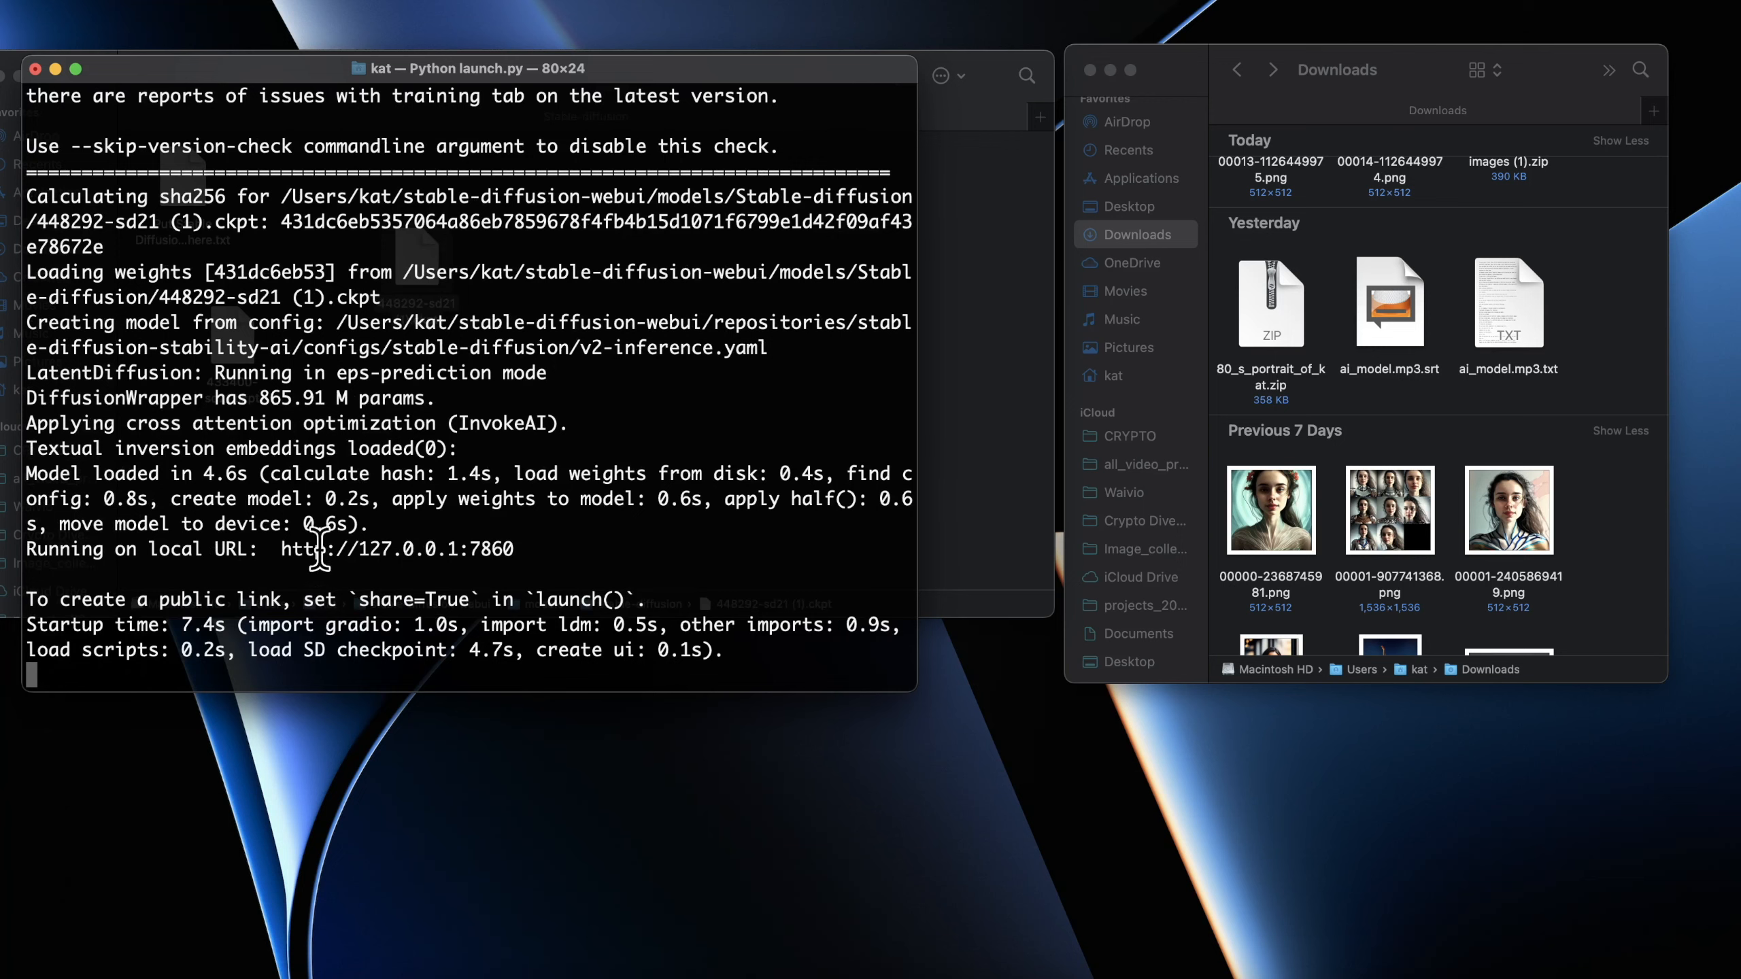
drag(282, 549, 520, 549)
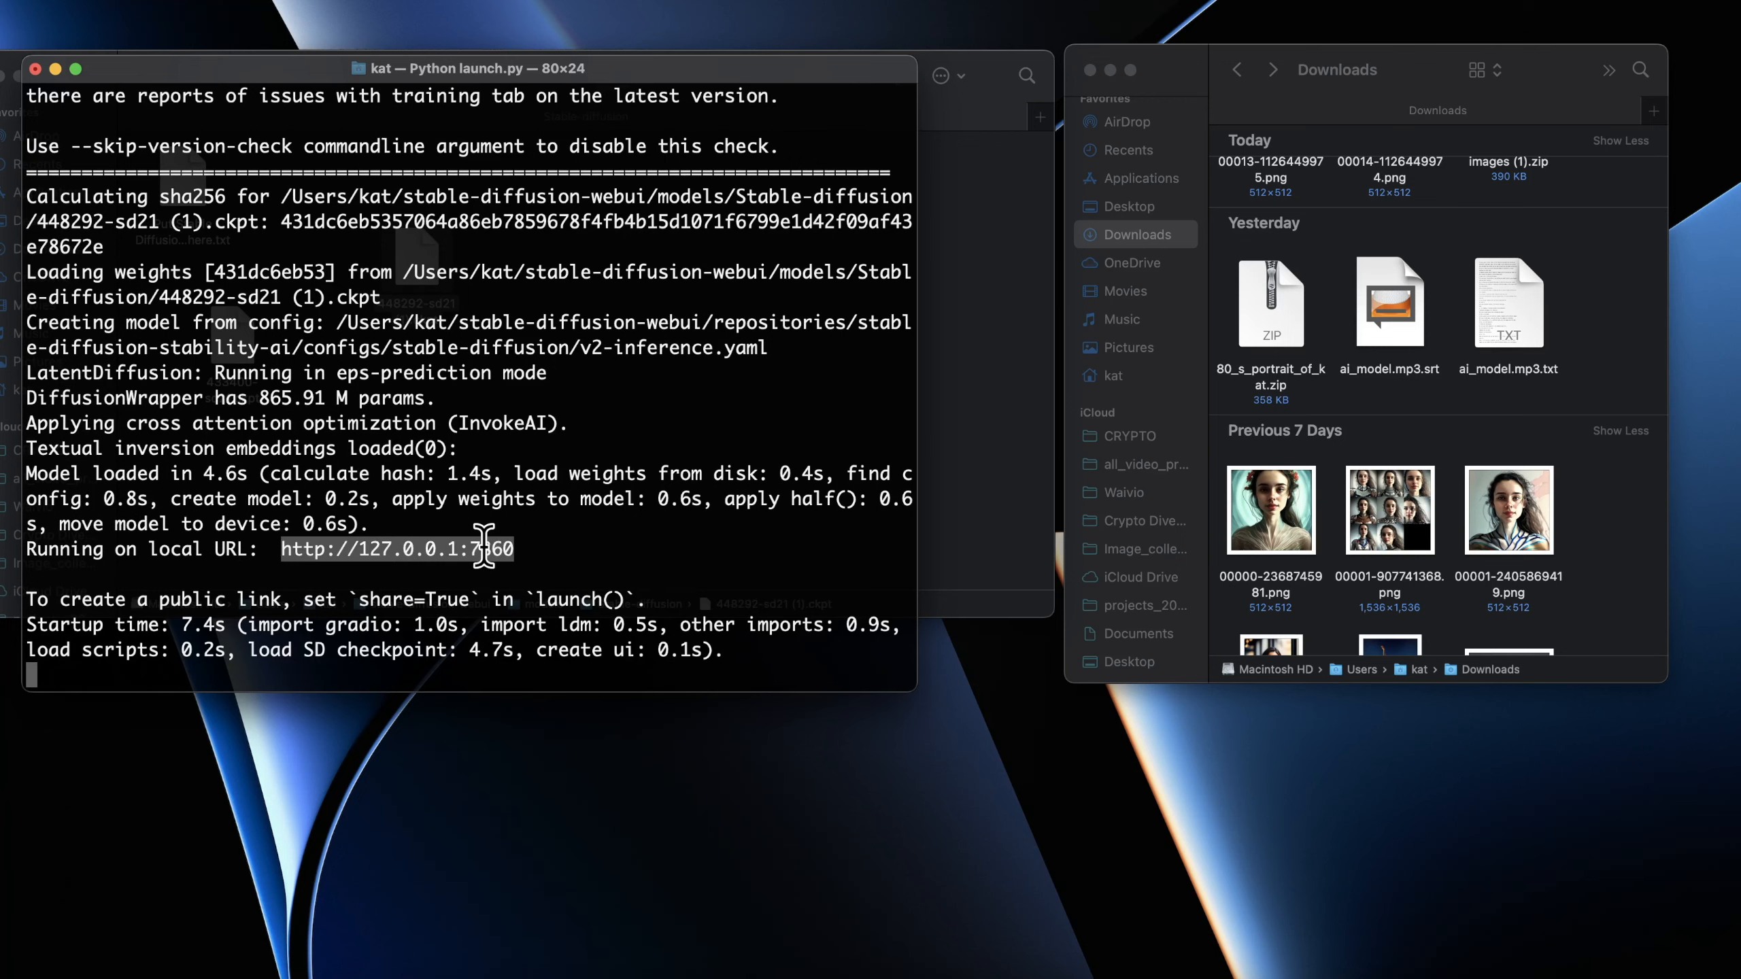
click(236, 974)
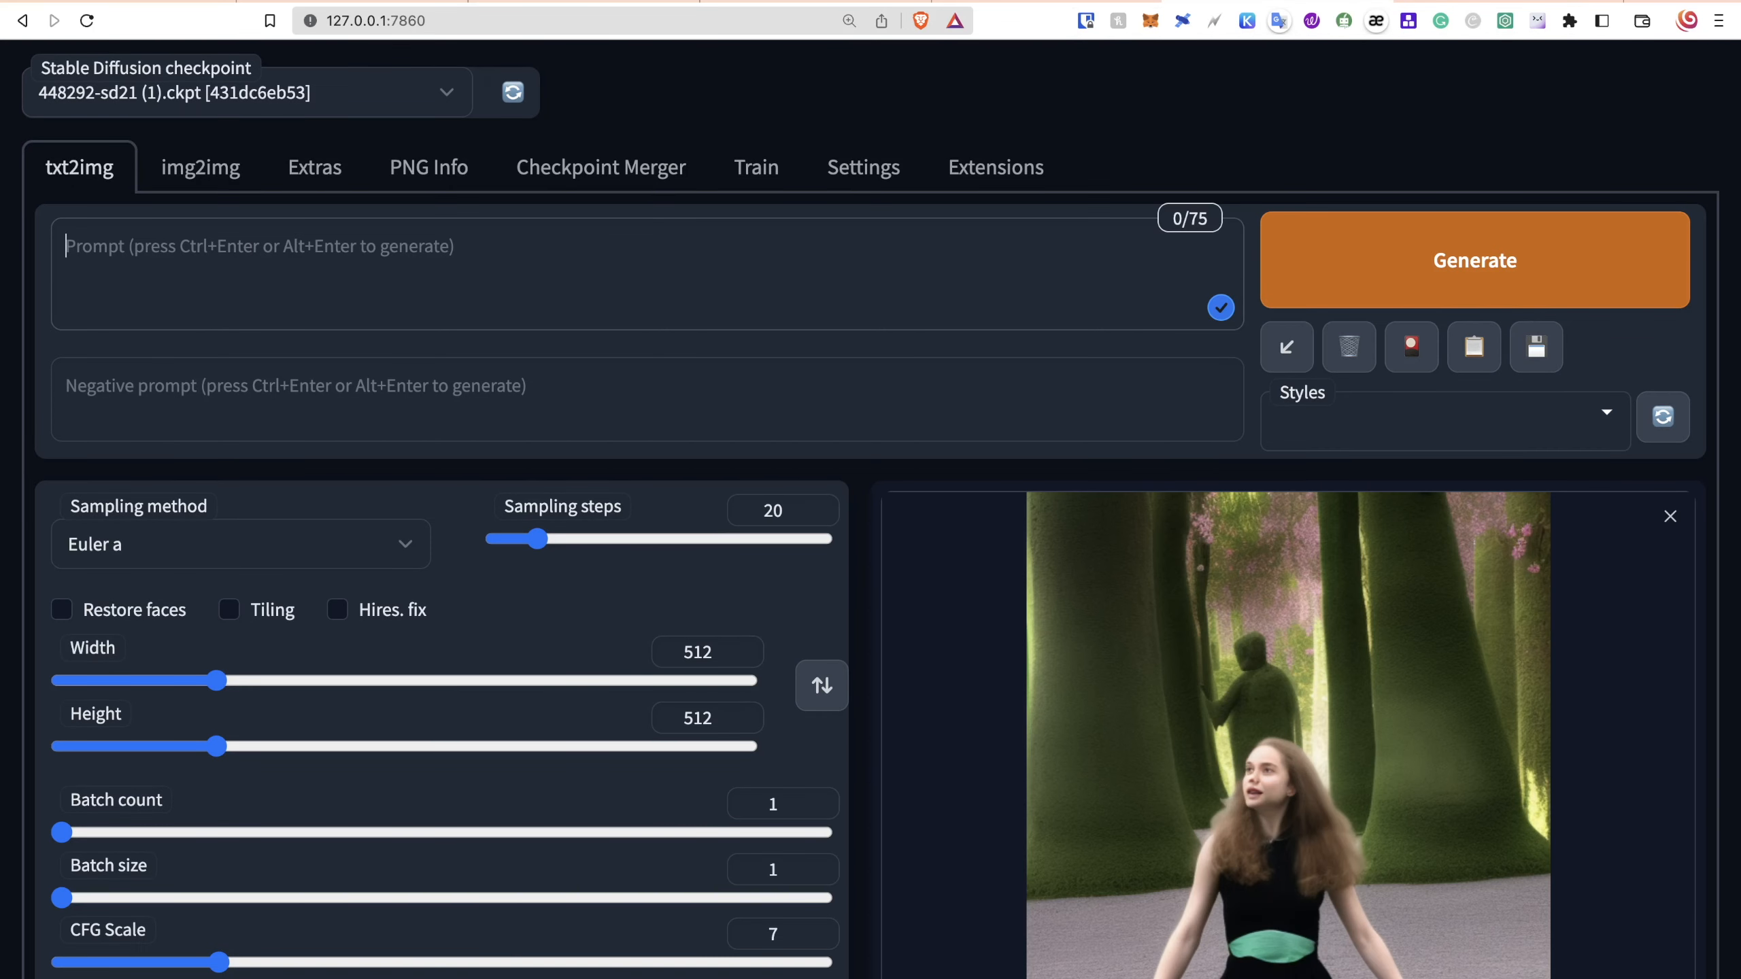
Step: Generate a txt2img image from a prompt for a close up shot of the trained subject with a cat, and view it enlarged
text(close up shot of kat with a cat)
click(1381, 241)
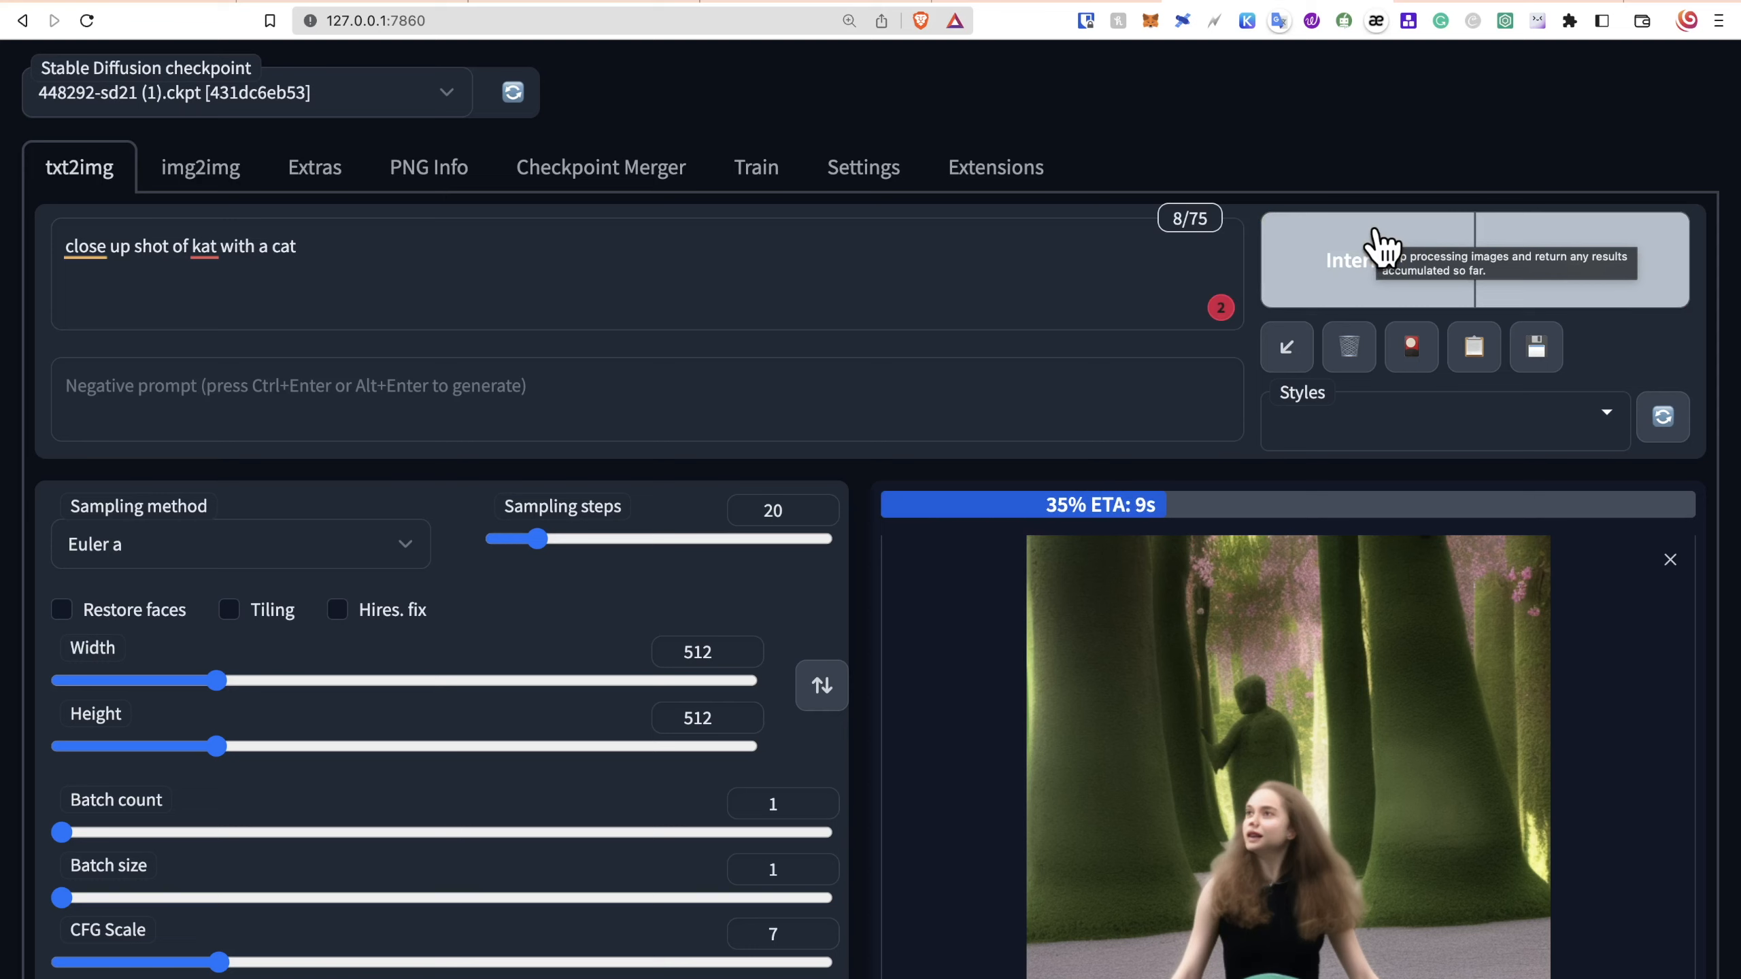
scroll(1287, 556, down, 1)
scroll(1286, 555, down, 2)
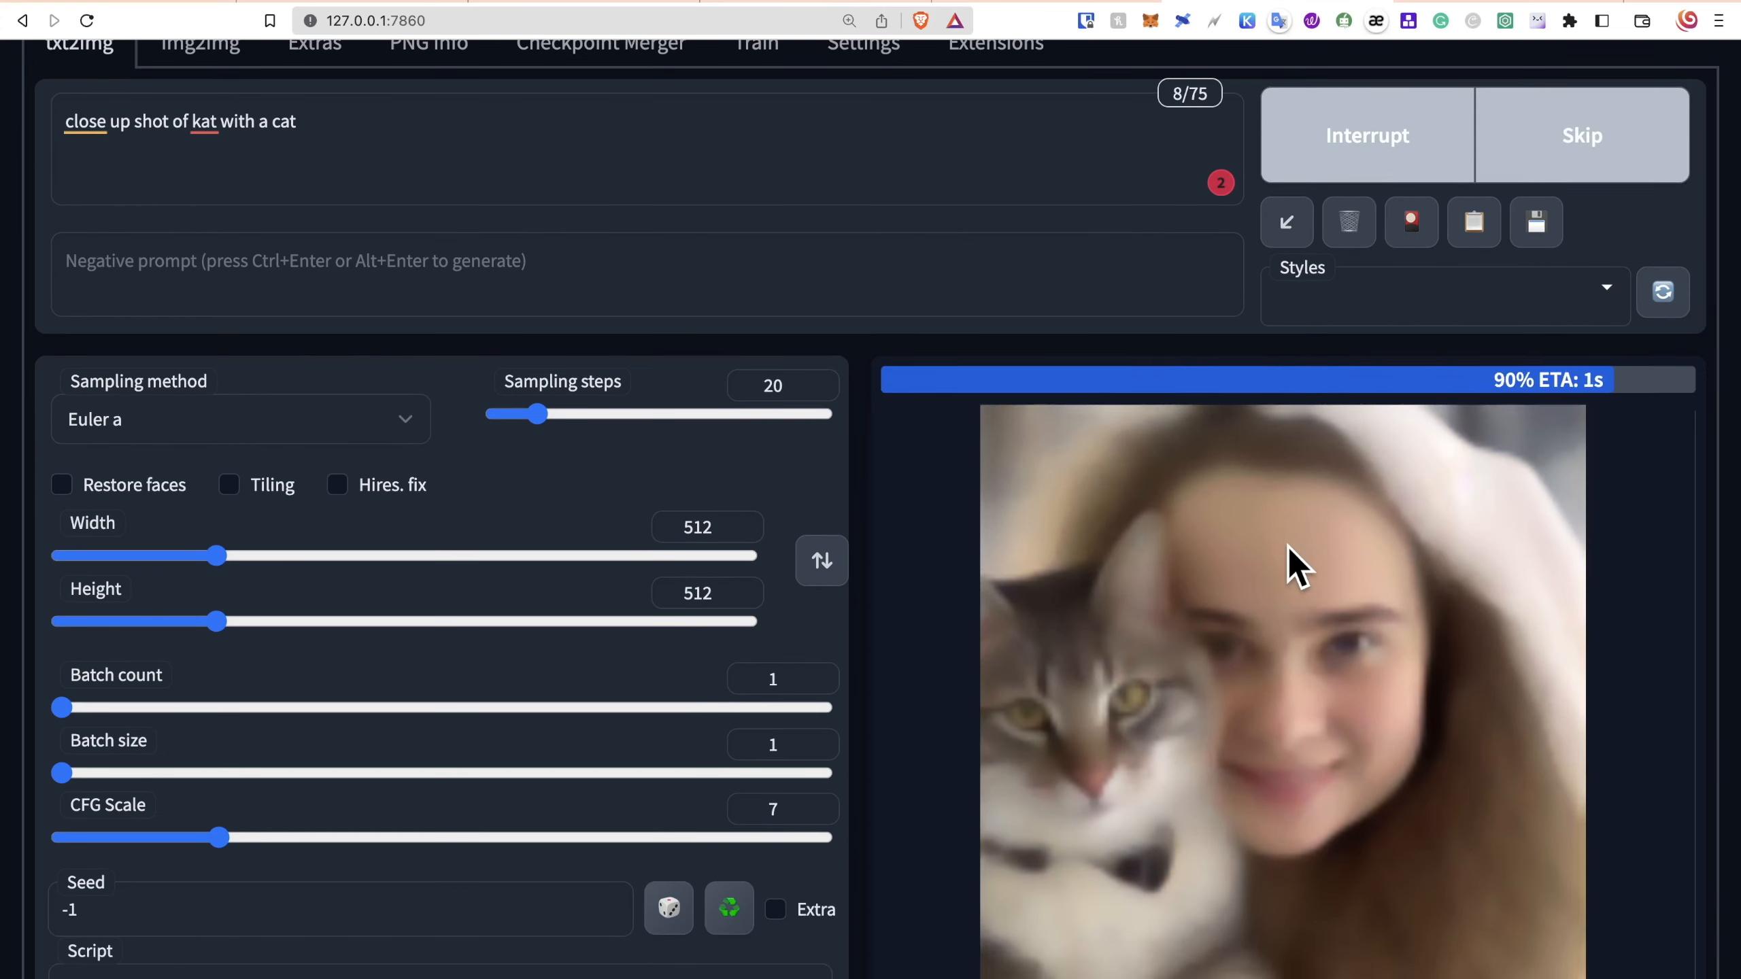
click(1360, 738)
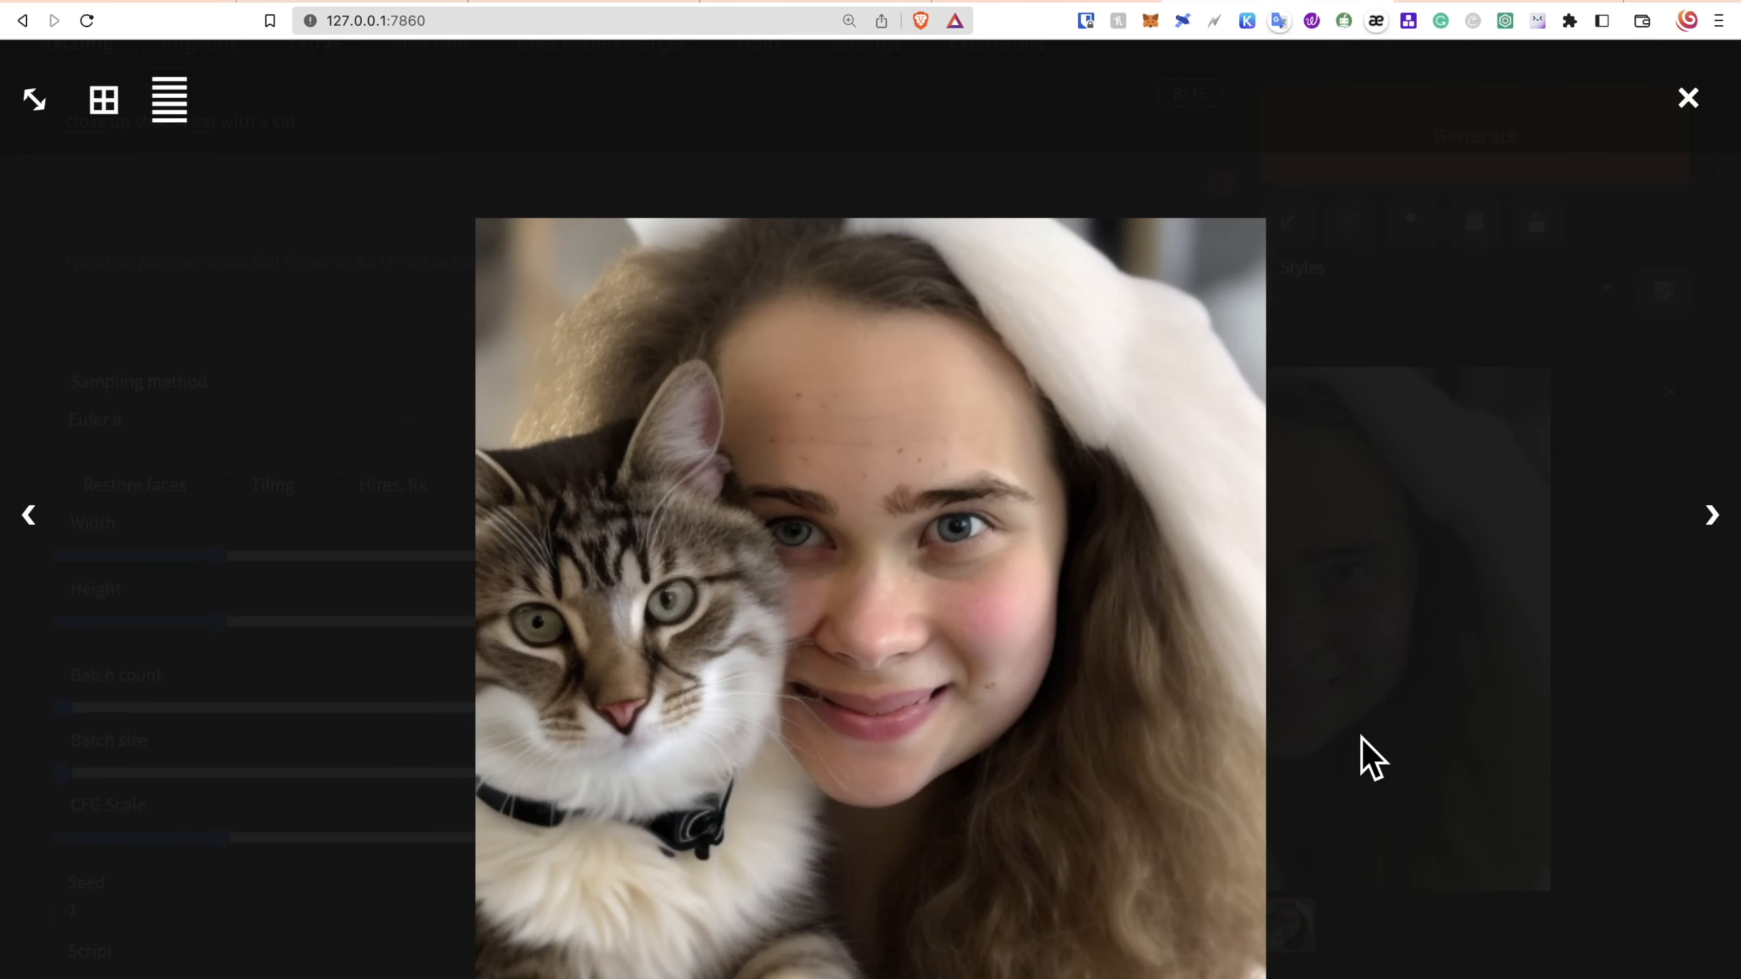
click(1360, 738)
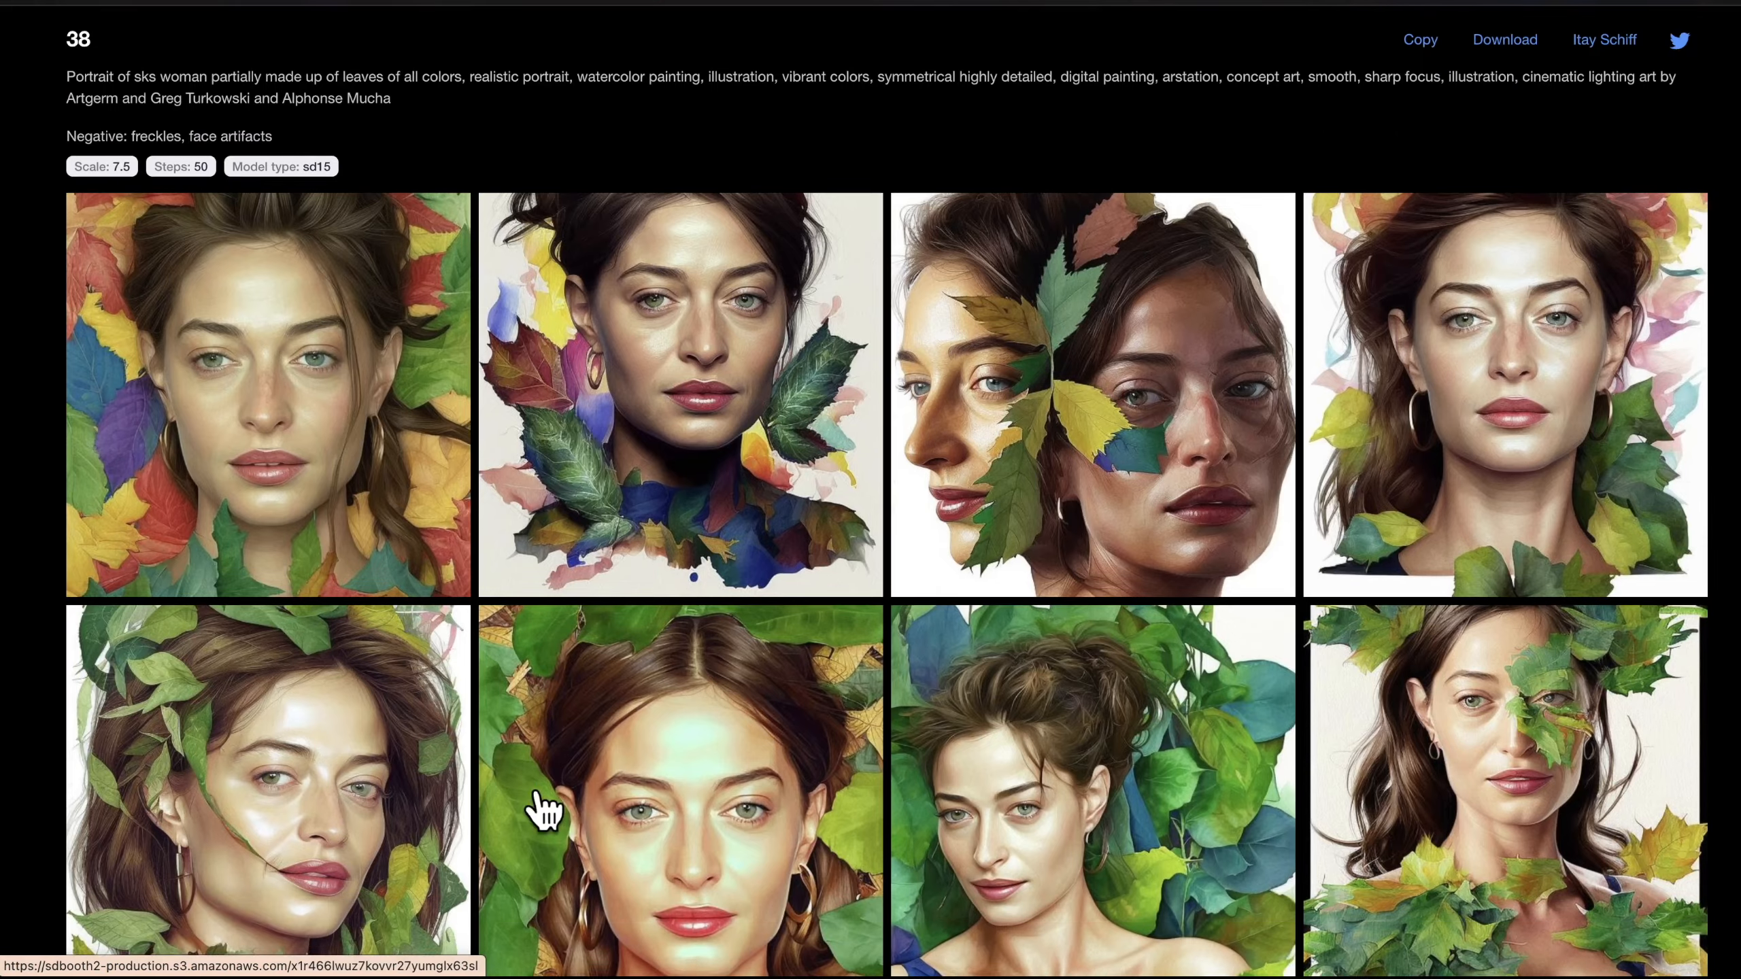
Step: Browse the gallery's example portraits of the sks woman together with their prompts and settings
scroll(713, 713, down, 5)
scroll(710, 707, down, 5)
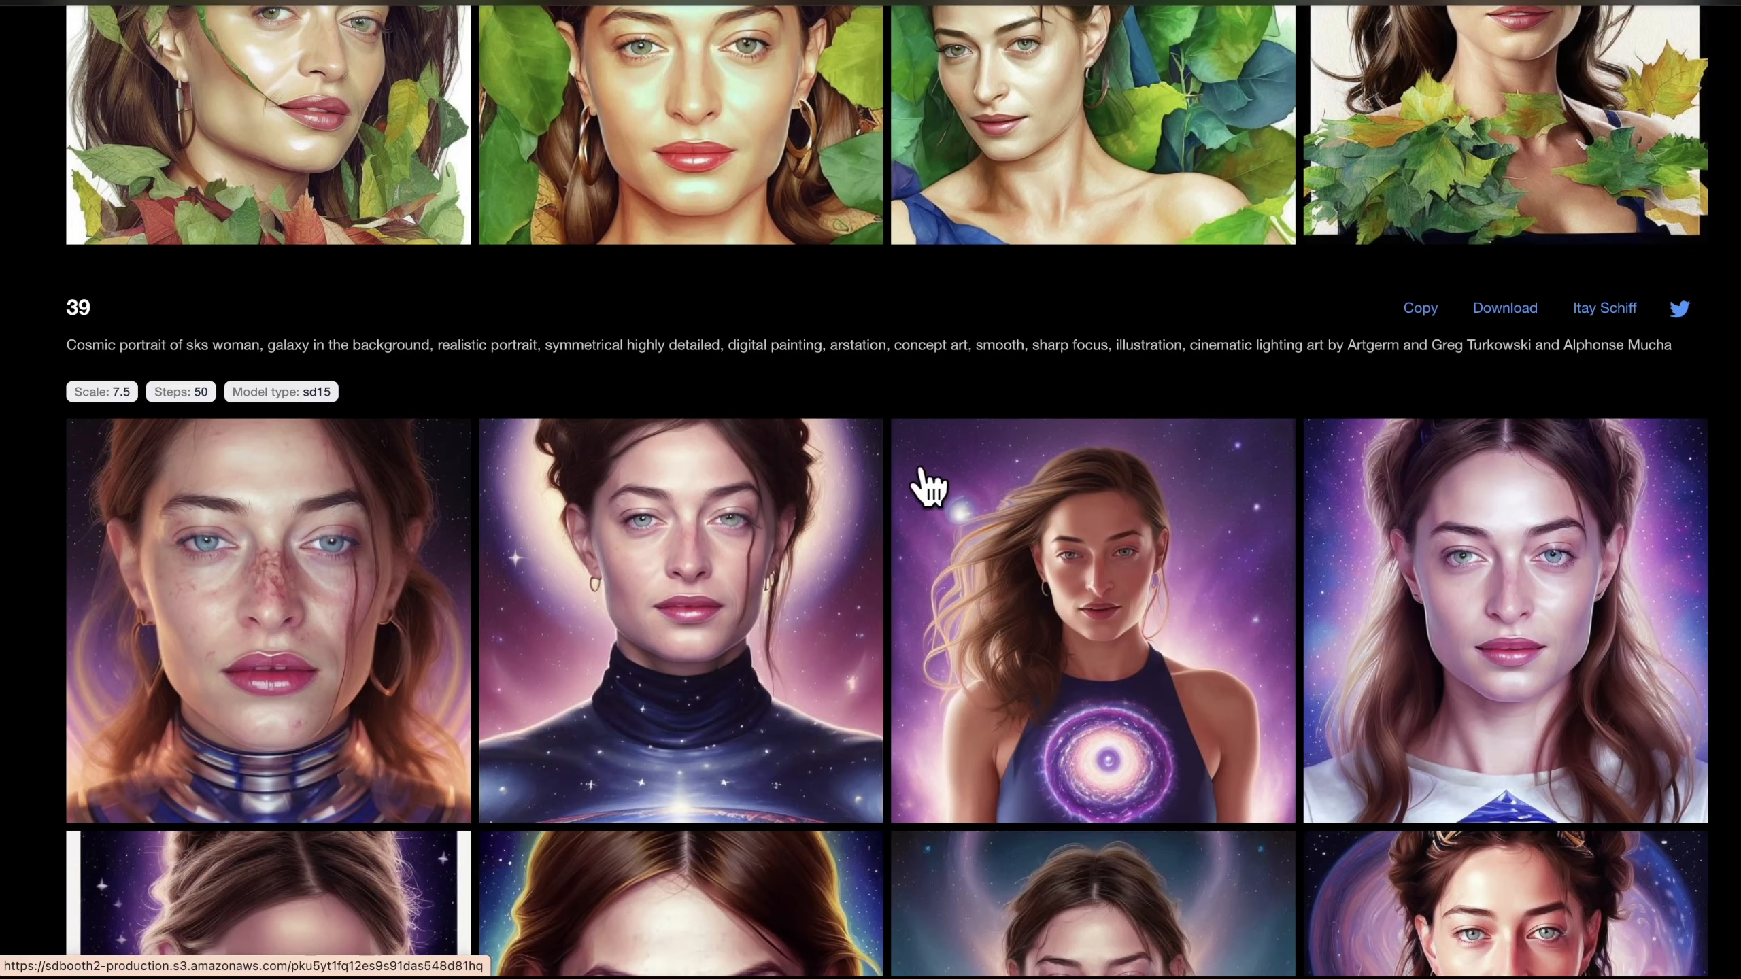